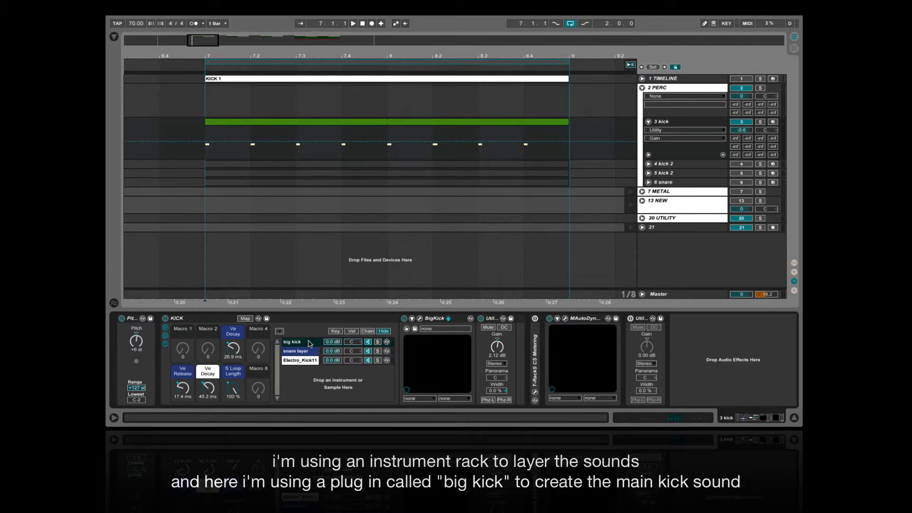
Step: Inspect the big kick chain of the KICK rack and its BigKick plug-in window
click(308, 343)
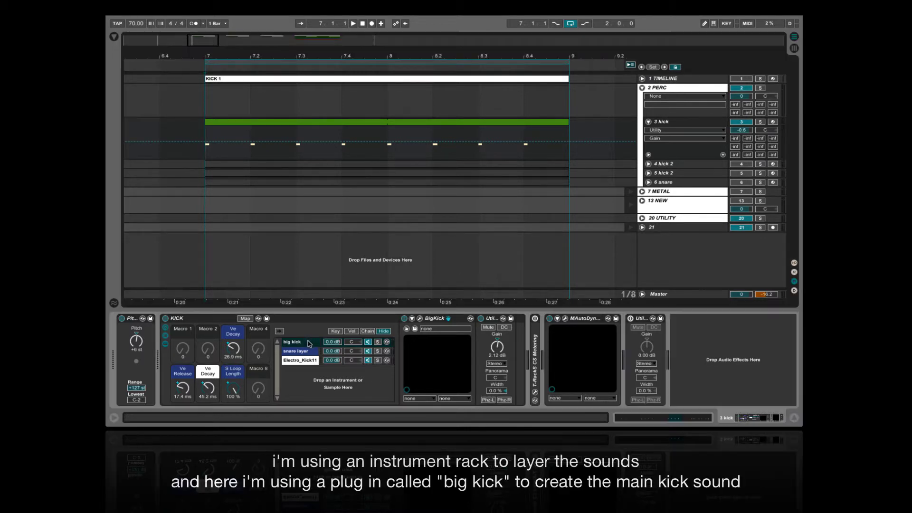
click(419, 323)
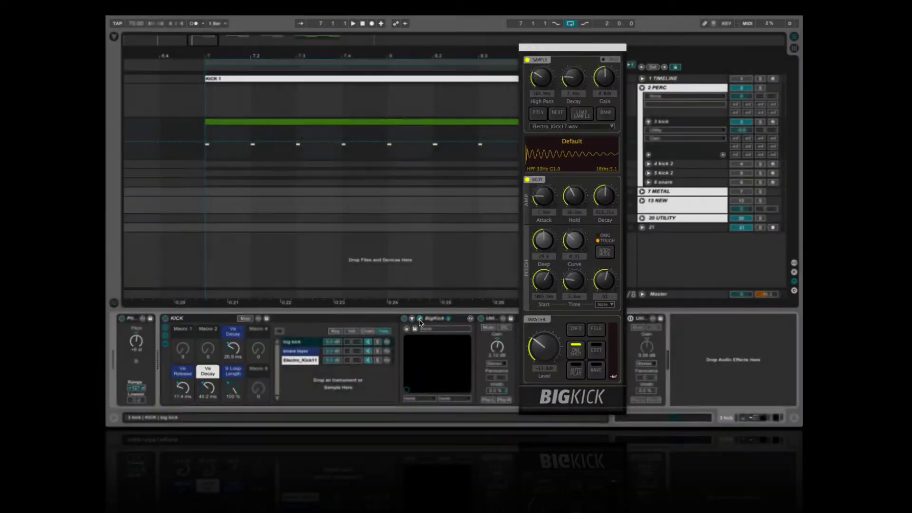
click(420, 322)
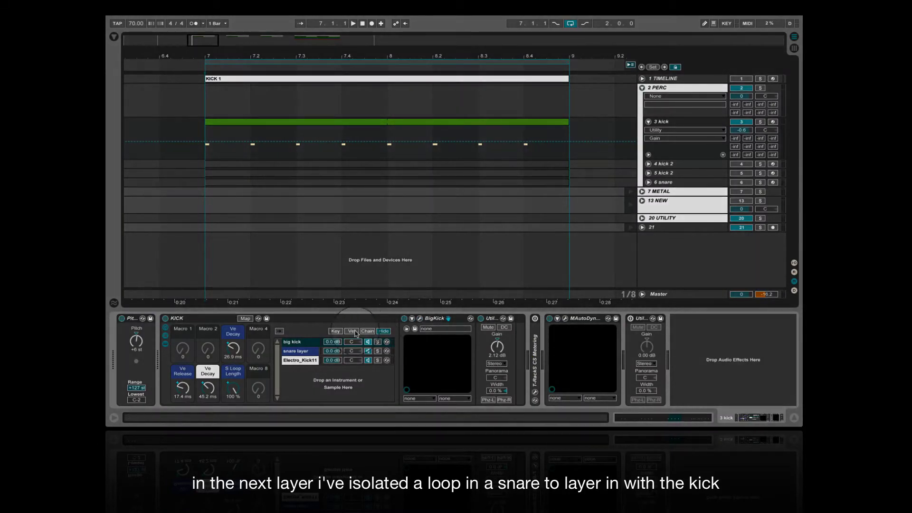
Step: Examine the looped sample sections of the snare layer and Electro_Kick11 chains in the KICK rack
click(307, 352)
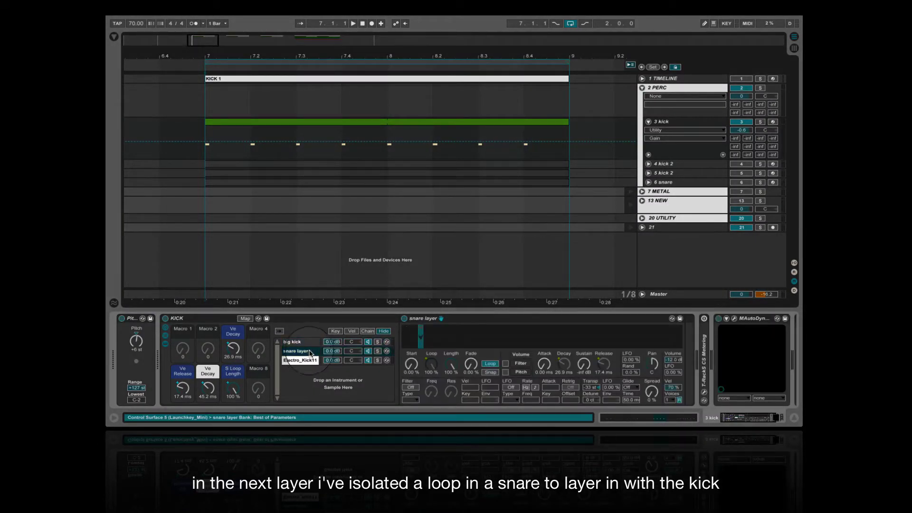
drag(415, 340, 415, 360)
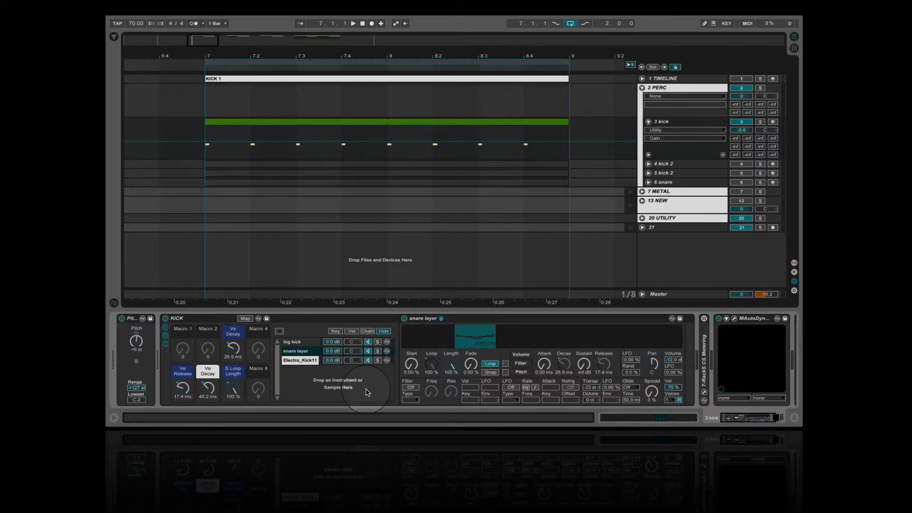
click(307, 361)
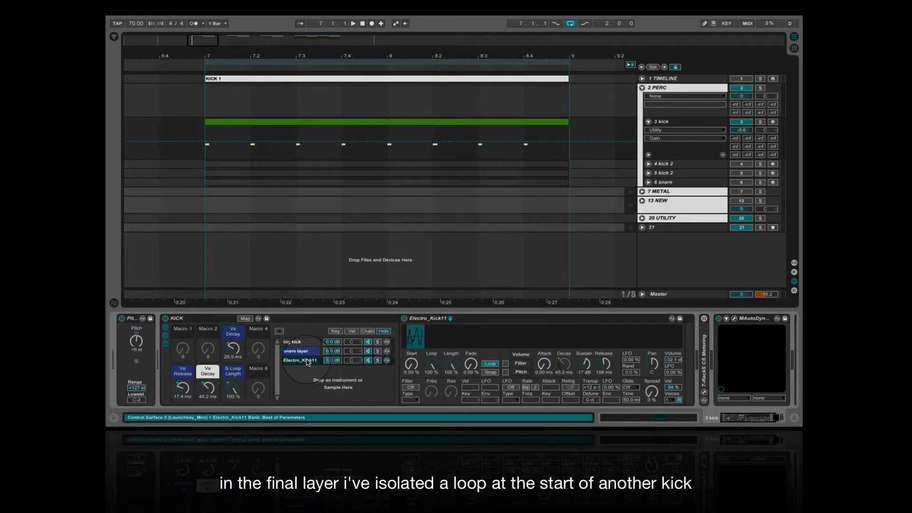
drag(409, 338, 411, 356)
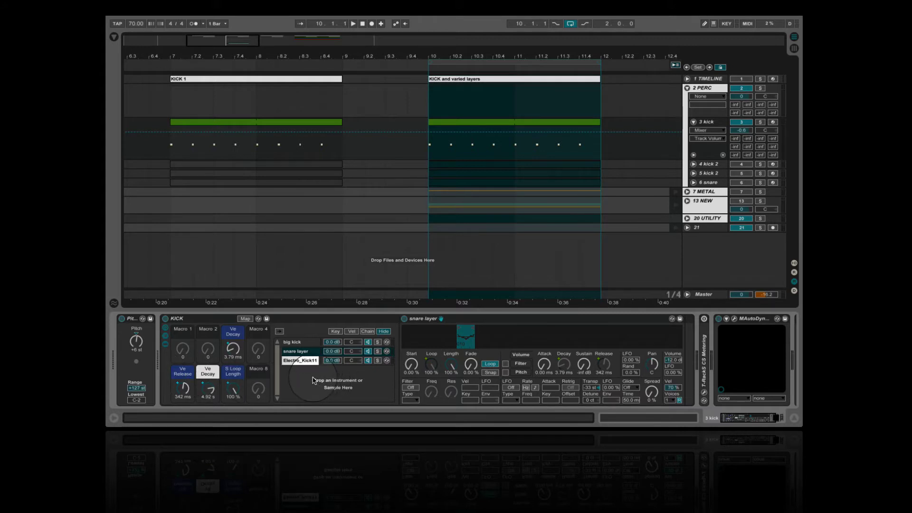
Step: View the Electro_Kick11 chain and show a separate lane for each automated envelope on the 3 kick track
click(306, 362)
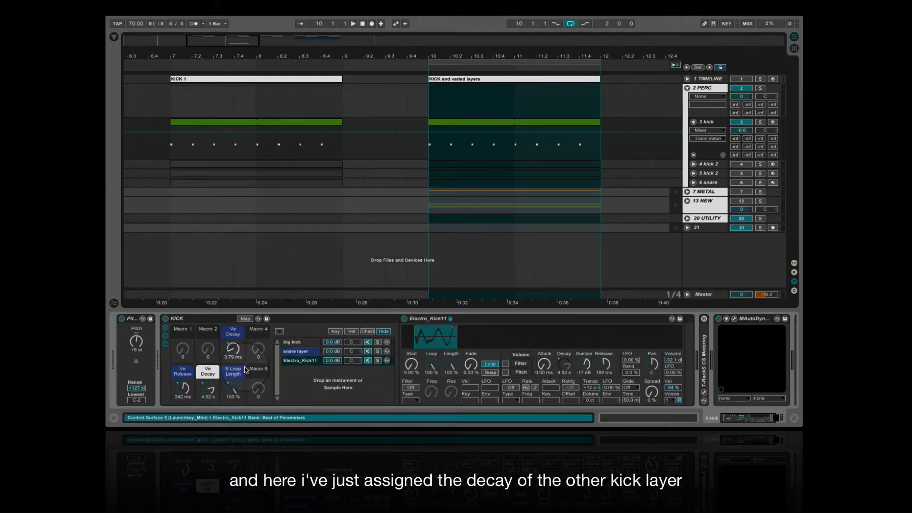
right_click(706, 154)
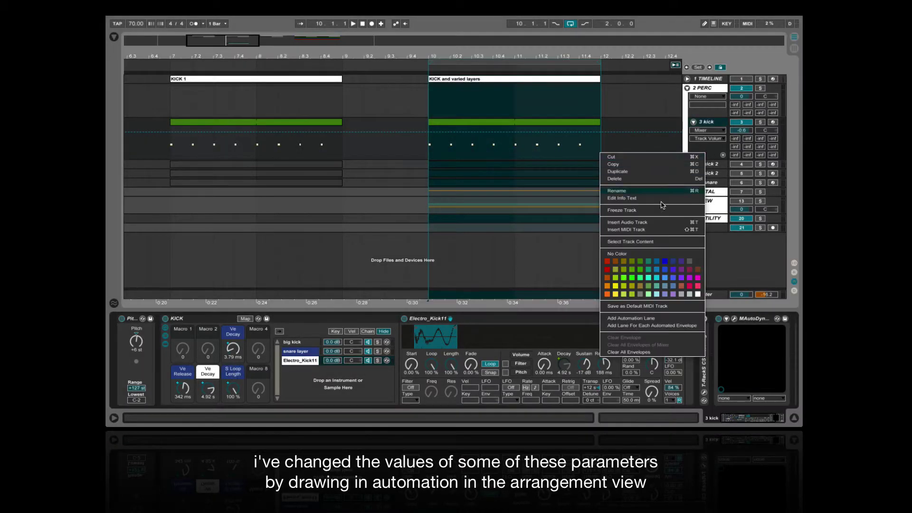
click(650, 326)
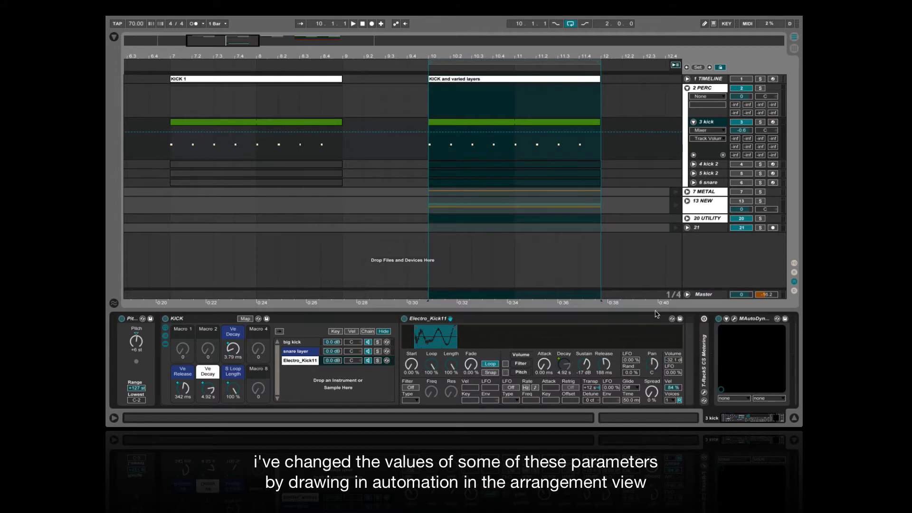
click(694, 156)
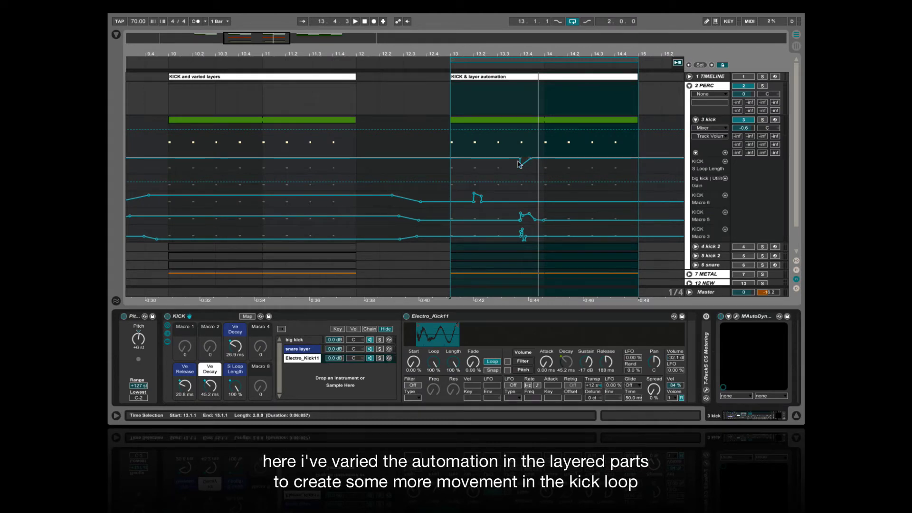
Step: Compare the snare layer and Electro_Kick11 chains with the macro controls of the KICK racks
click(303, 350)
click(243, 347)
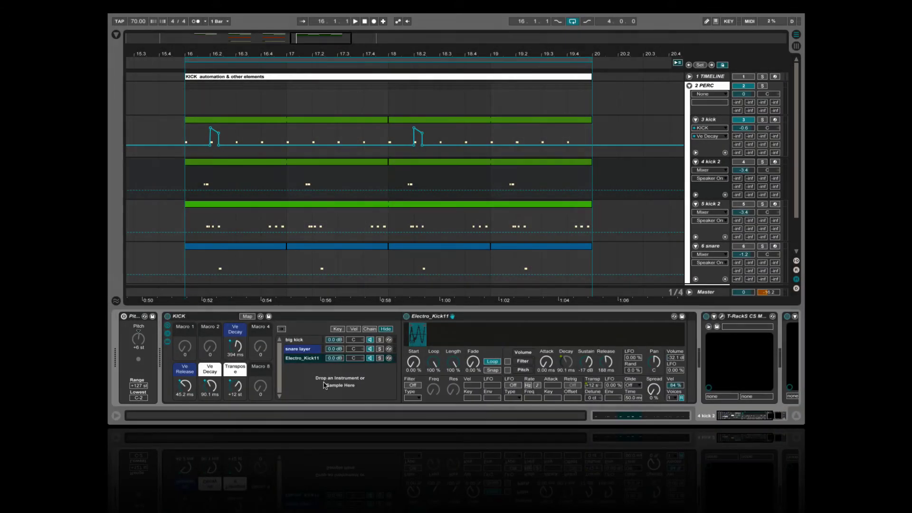
click(298, 348)
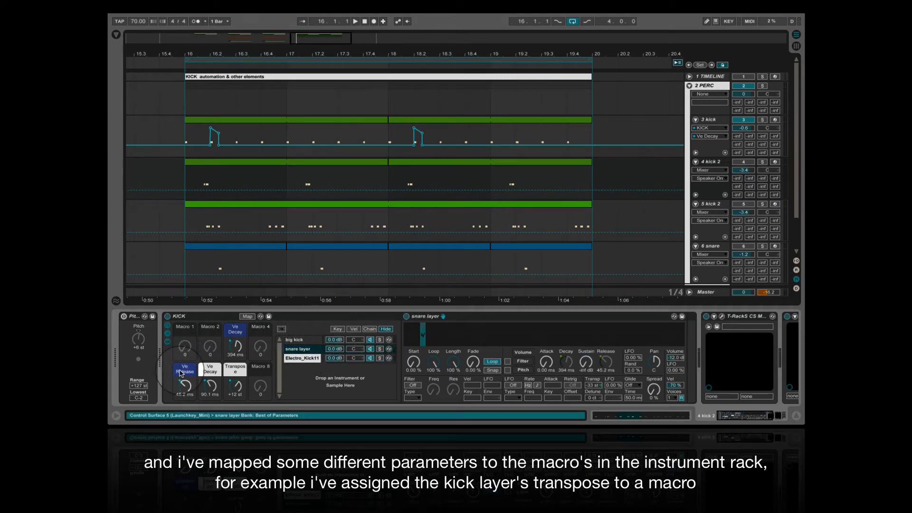
click(305, 359)
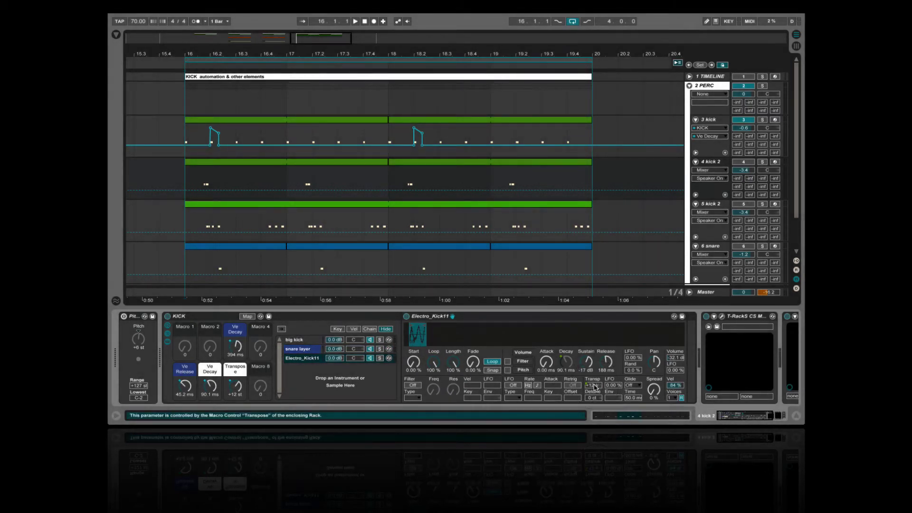
Step: Inspect the 4 kick 2 track's MAutoDynamicEQ window and its unfolded automation lanes
scroll(595, 388, right, 4)
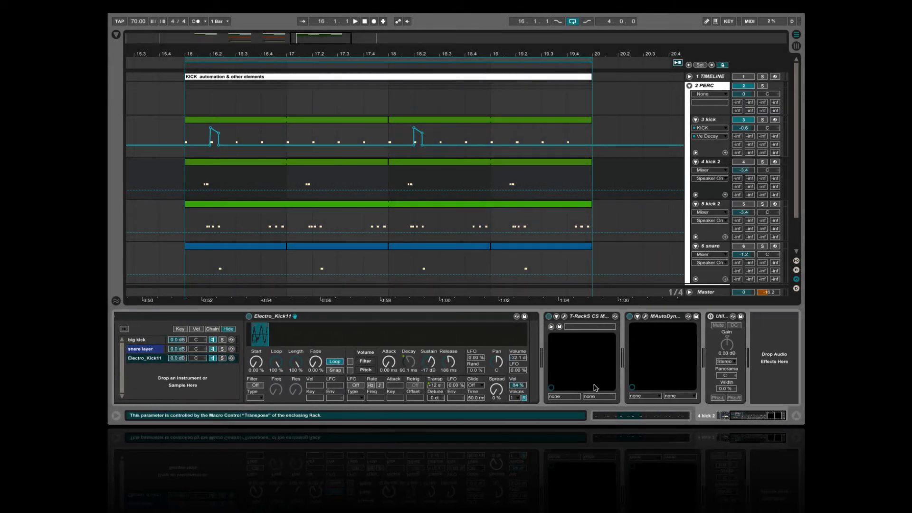
click(645, 317)
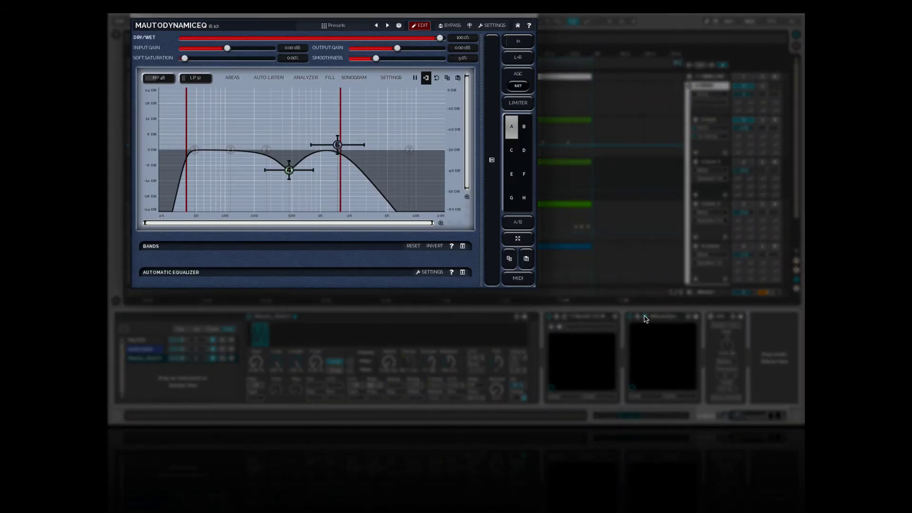
click(645, 317)
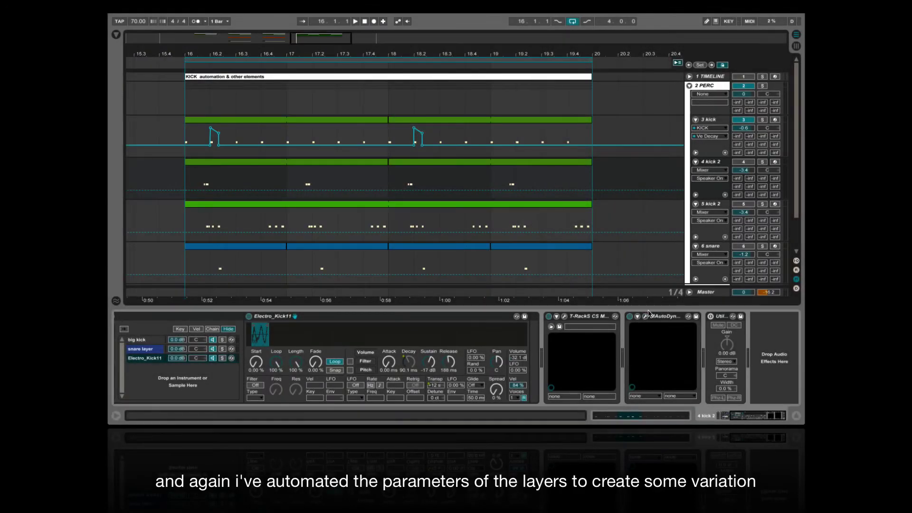
click(697, 195)
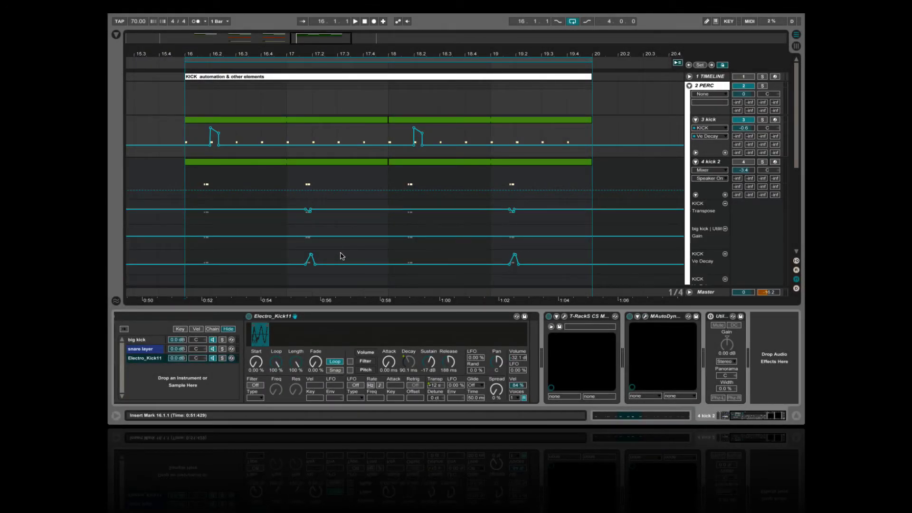
click(696, 195)
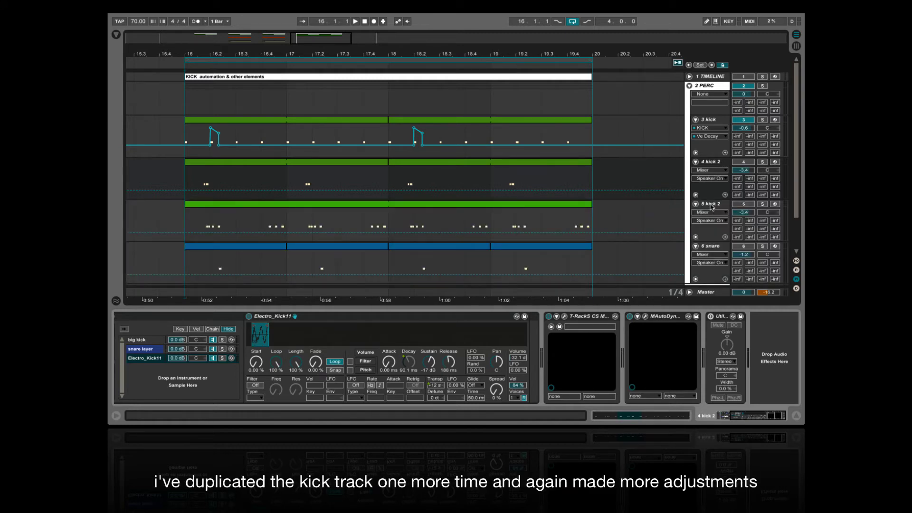
Step: Review the snare layer and Electro_Kick11 settings in the 5 kick 2 track's KICK rack
click(712, 206)
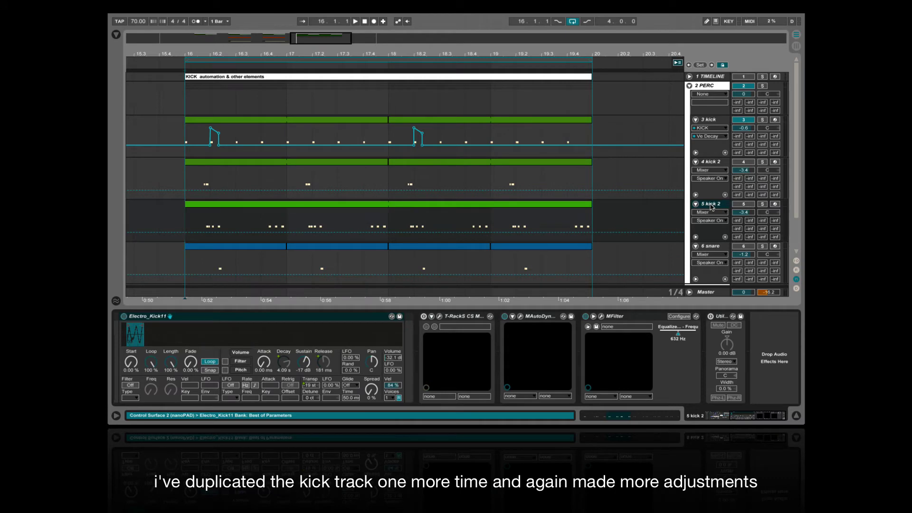
scroll(414, 329, left, 6)
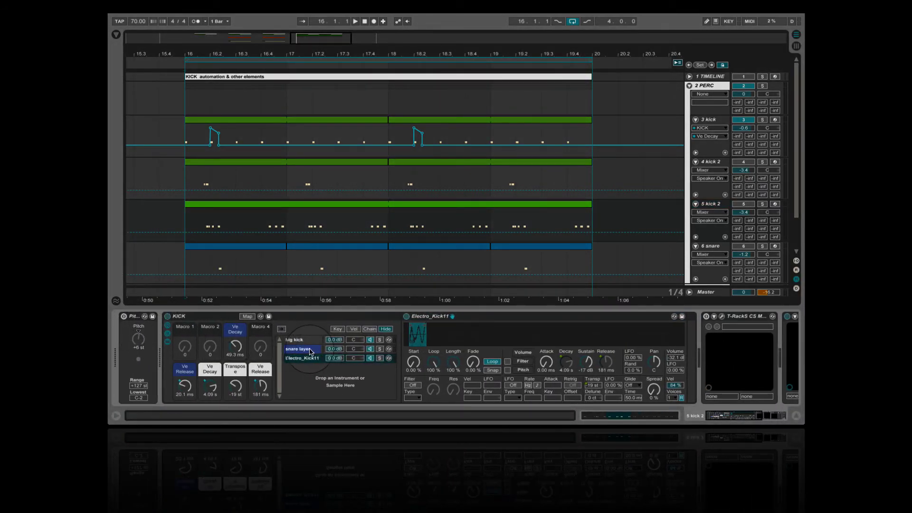
click(310, 352)
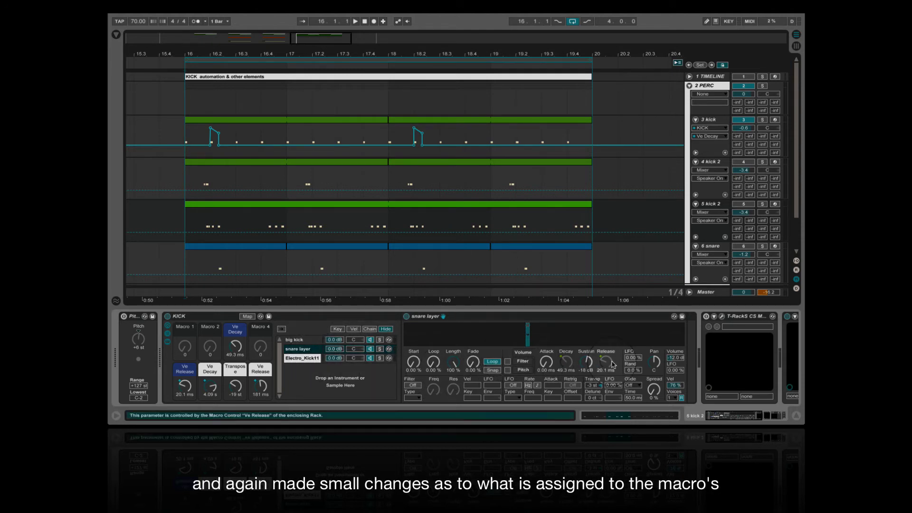
click(308, 360)
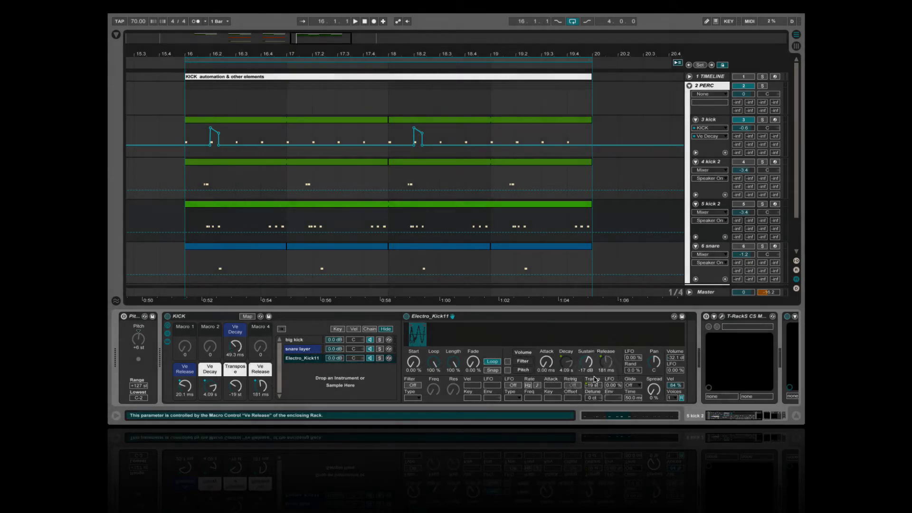
Step: Check the MAutoDynamicEQ and MFilter plug-in windows on the 5 kick 2 track
scroll(592, 376, right, 5)
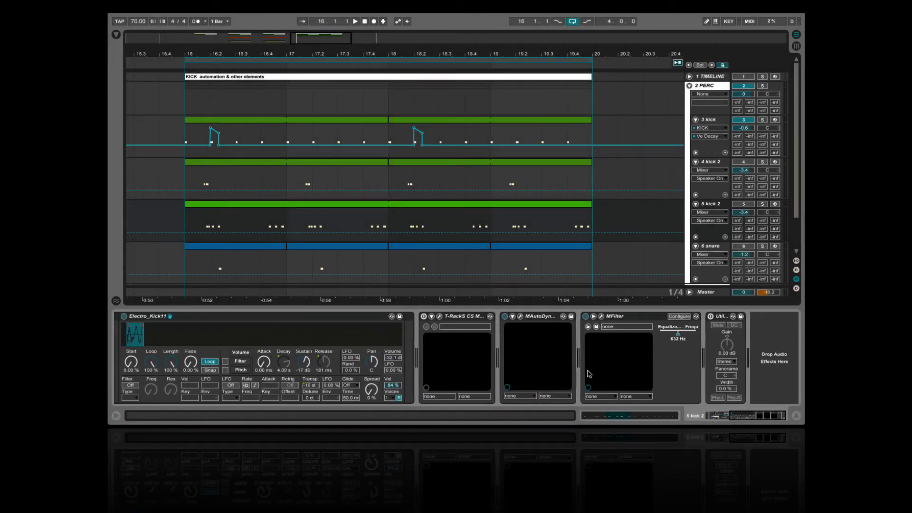
click(520, 318)
click(600, 317)
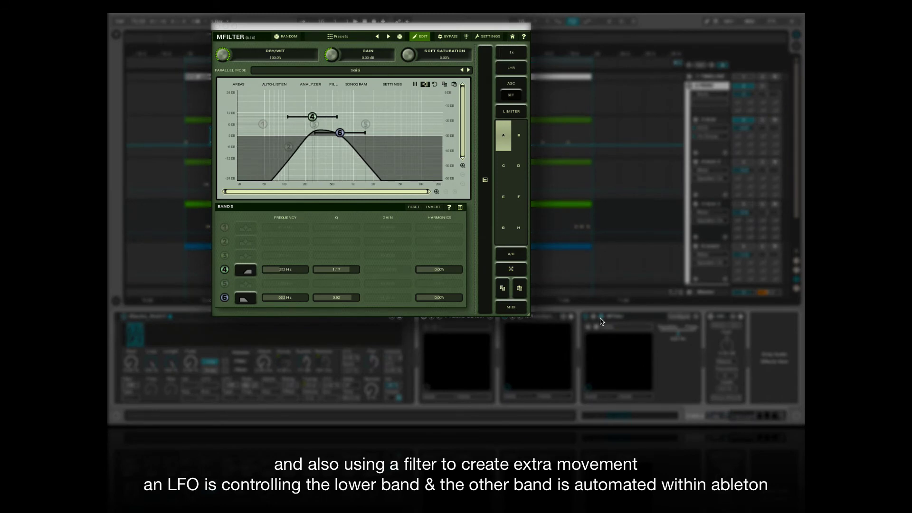
click(600, 317)
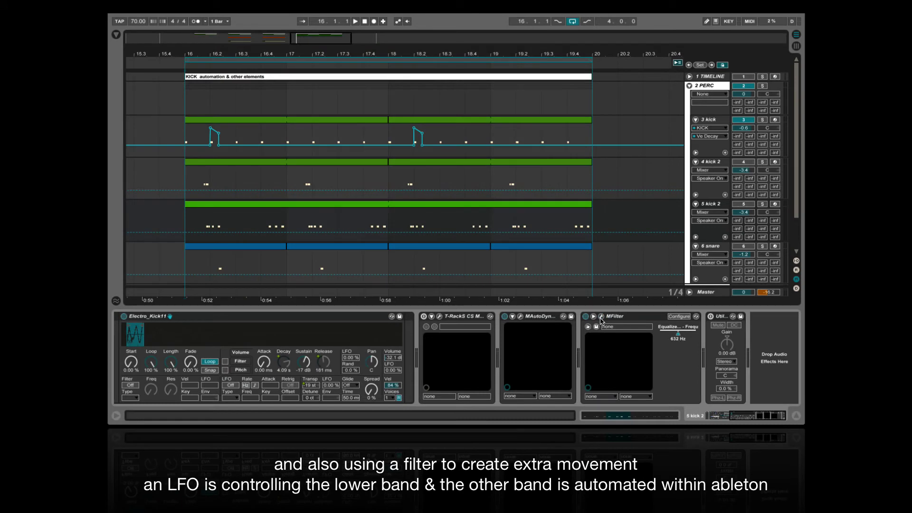
Step: Examine the automation lanes of the 5 kick 2 track with the device view hidden
key(ctrl+alt+l)
click(696, 237)
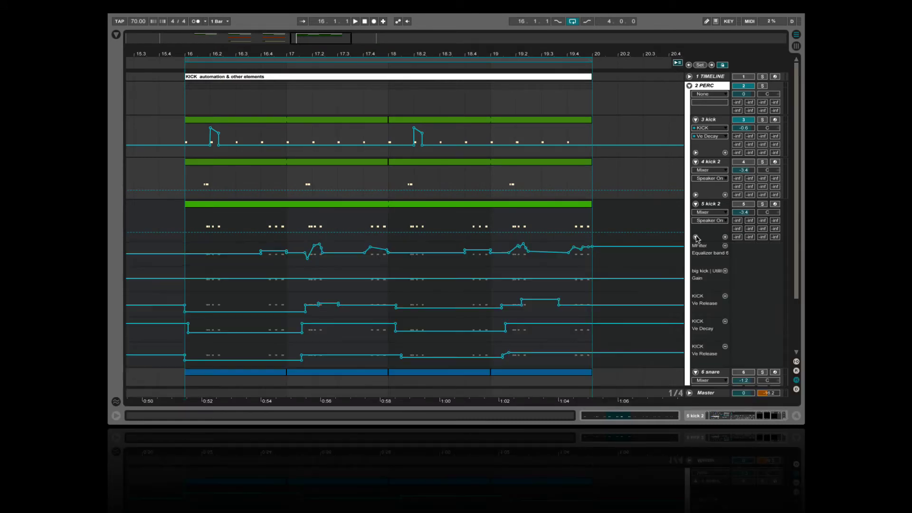
click(696, 237)
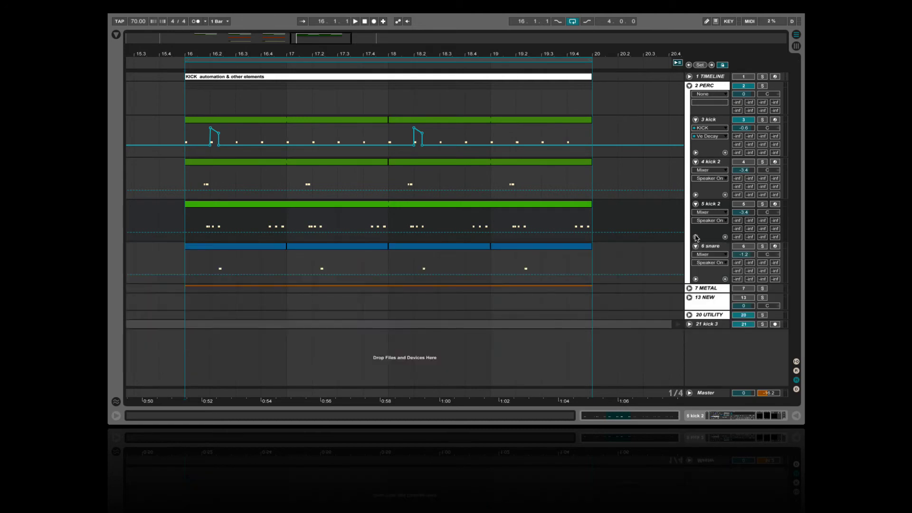
Step: Show the 6 snare track's devices and inspect the snare and crush chains of its SNARE rack
click(710, 248)
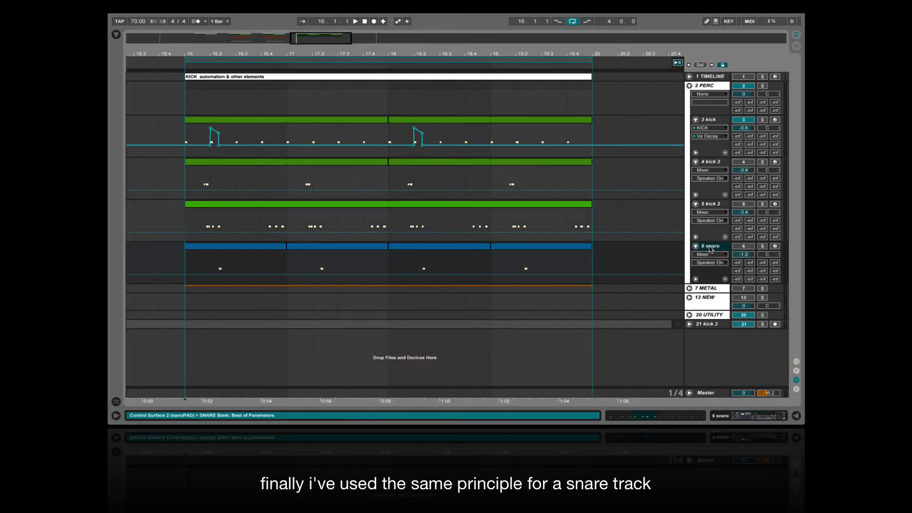
key(ctrl+alt+l)
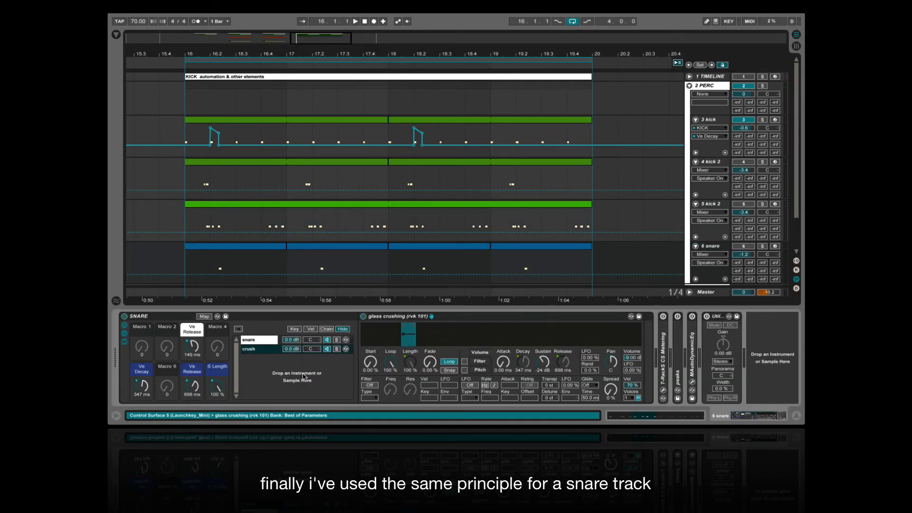
click(258, 340)
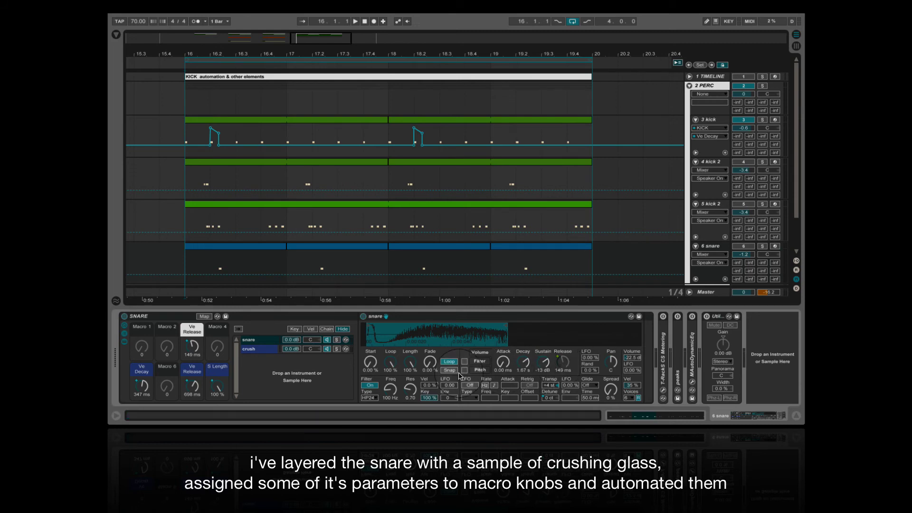
click(260, 350)
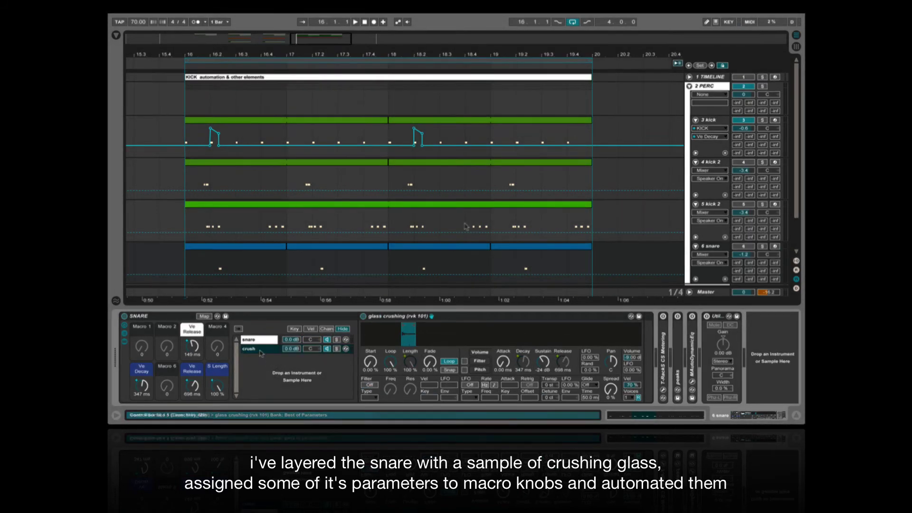
Step: Unfold the 6 snare track's automation lanes and review the automation of all kick and snare tracks during playback
scroll(466, 227, down, 3)
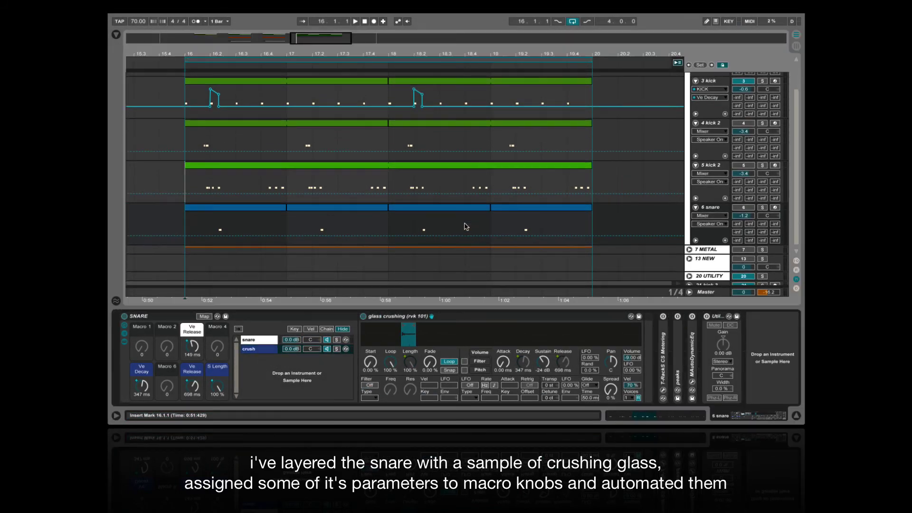
click(696, 241)
scroll(626, 231, down, 8)
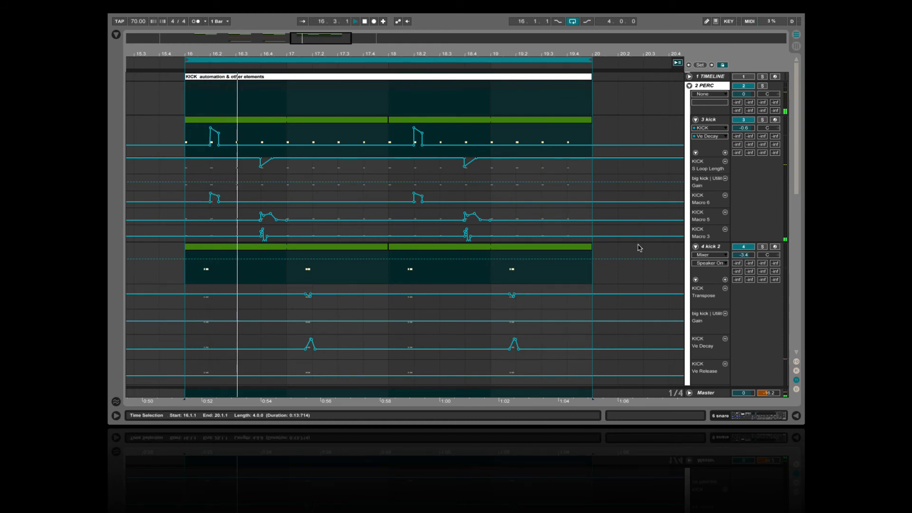
scroll(638, 248, down, 6)
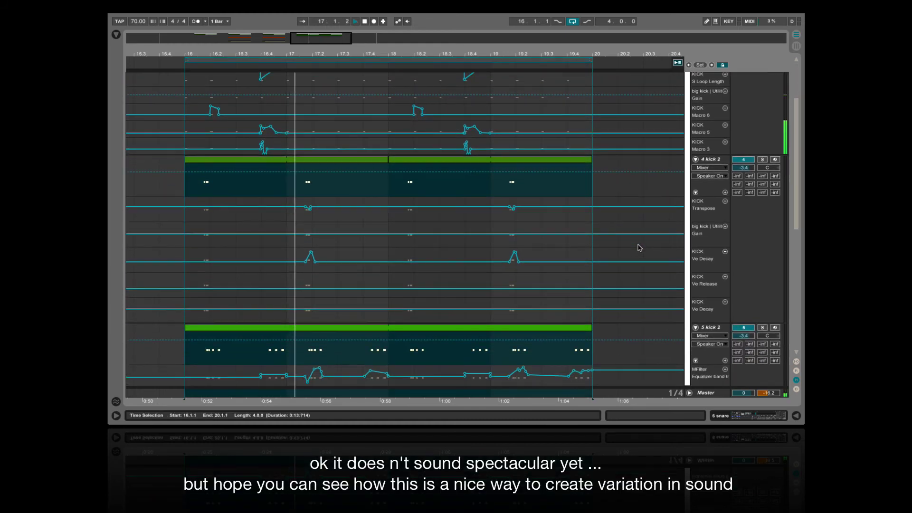
scroll(640, 247, down, 7)
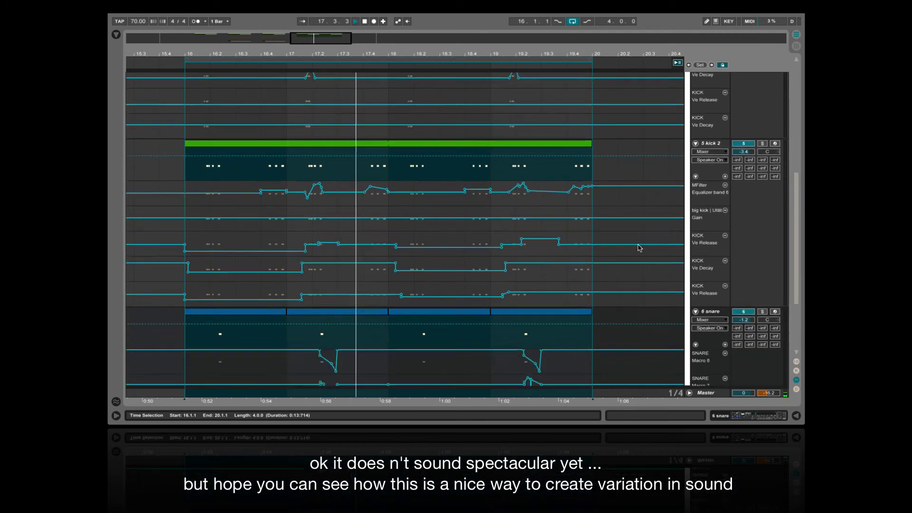
scroll(640, 248, down, 4)
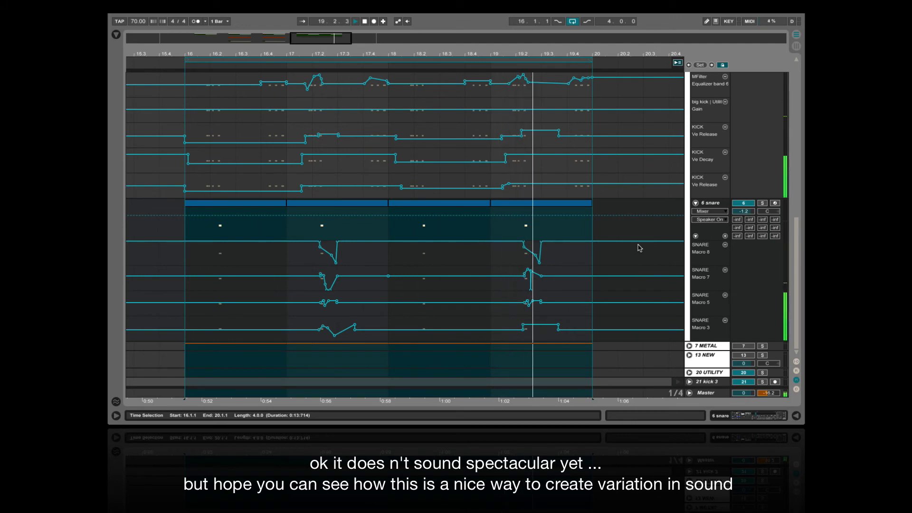
scroll(639, 248, up, 3)
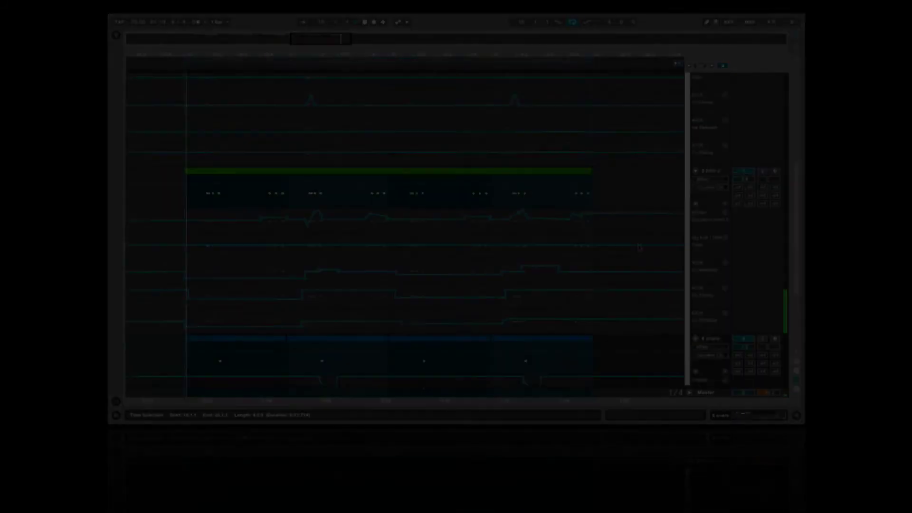